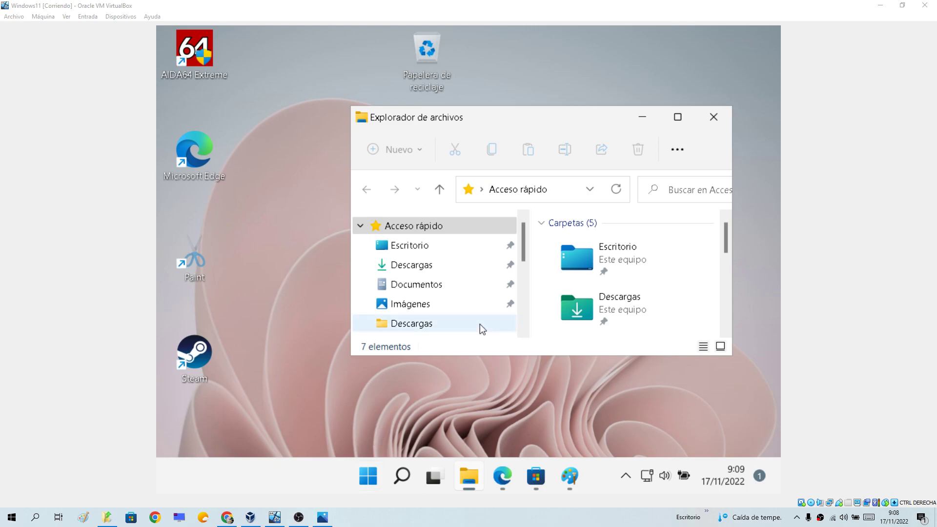
Step: Bring the Edge window with the TutoWin10 article forward, skim the page and restore the window from its maximized size
mouse_move(508, 481)
left_click(543, 332)
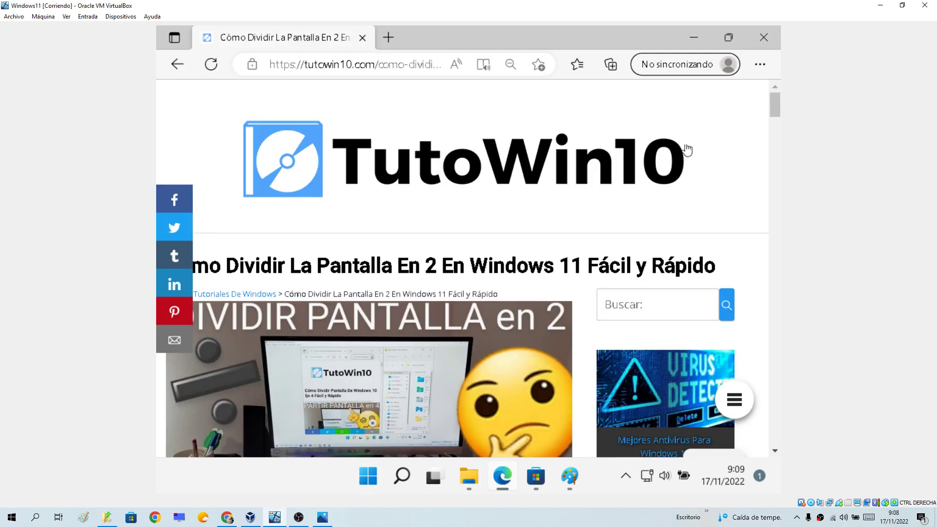
left_click_drag(773, 103, 774, 219)
left_click_drag(779, 287, 767, 98)
left_click(734, 40)
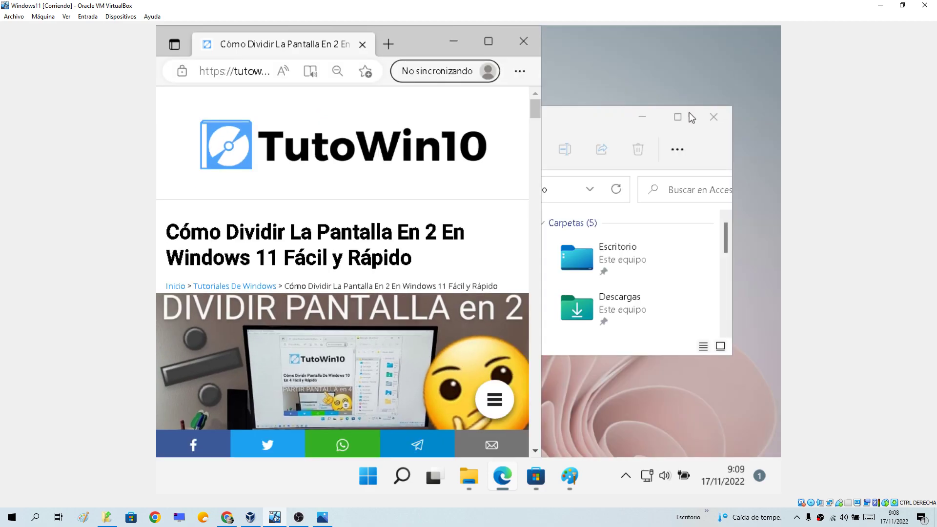
Step: Move the Edge window away from the desktop's left side and minimize it
left_click_drag(422, 49, 475, 48)
left_click_drag(595, 125, 695, 125)
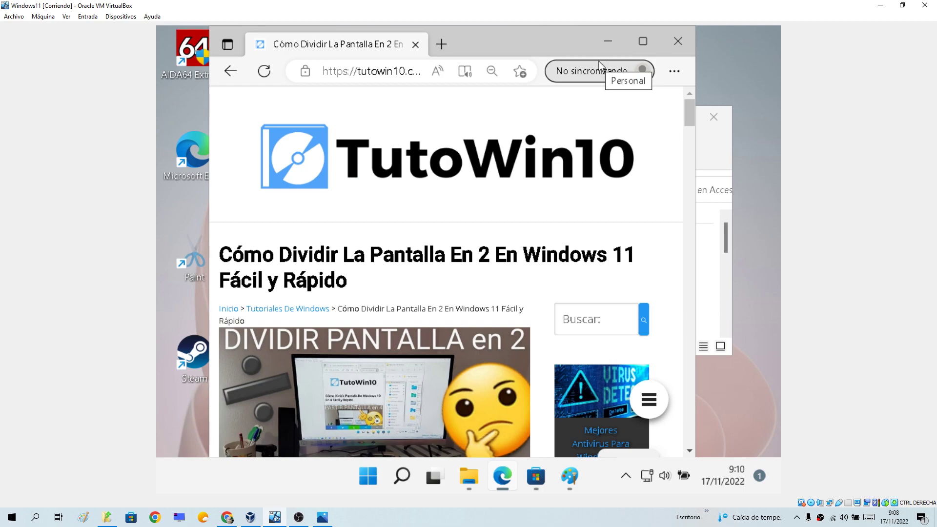
left_click(607, 41)
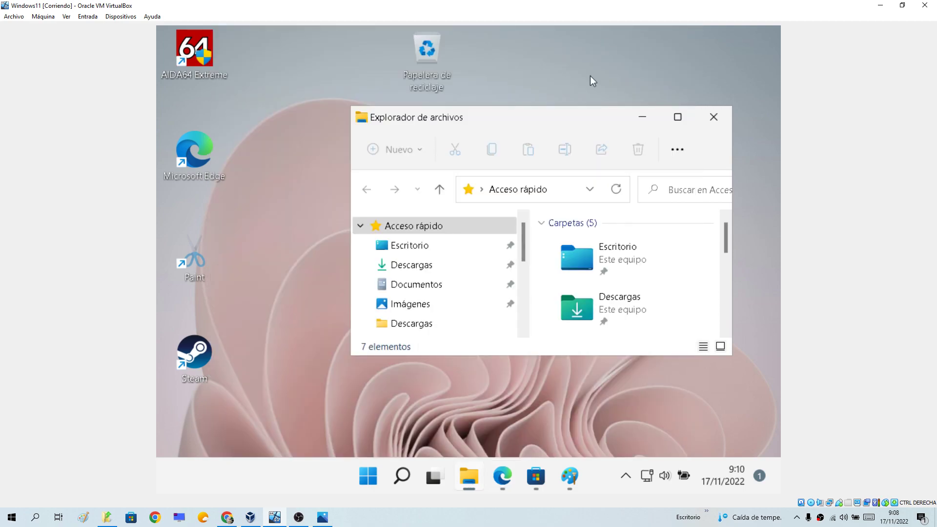
Step: Restore the minimized Edge window, shift it toward the left and place File Explorer overlapping it in front
mouse_move(504, 485)
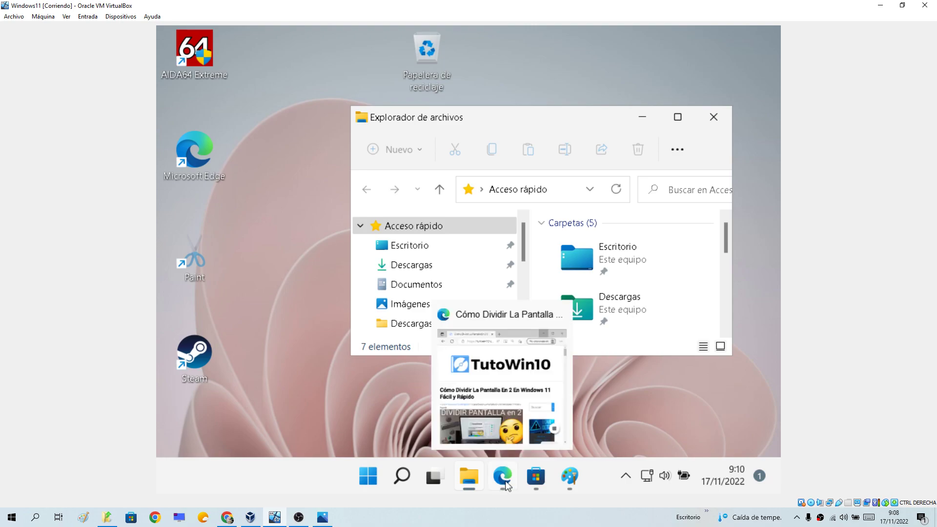
left_click(506, 422)
left_click_drag(555, 38, 489, 45)
left_click(662, 142)
left_click_drag(549, 124, 549, 115)
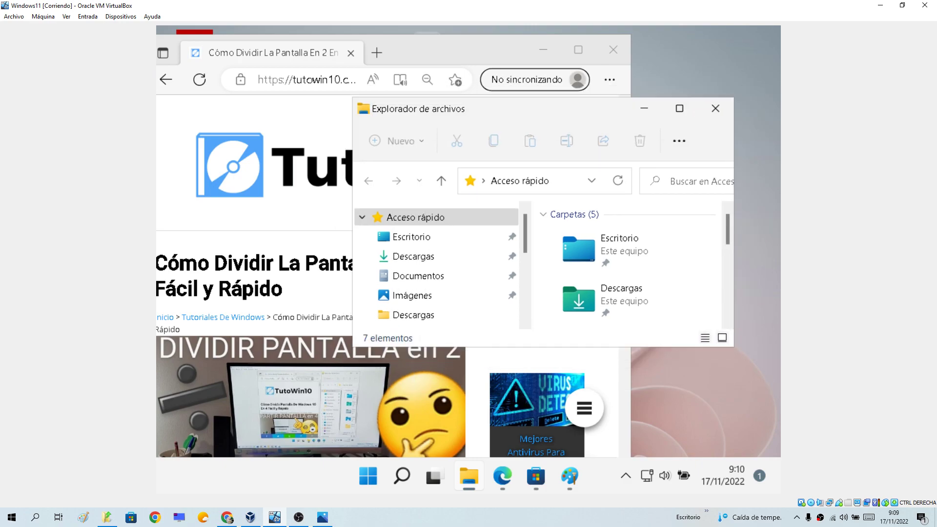
Step: Show the open Microsoft Store and Paint windows one after the other, minimizing each again
left_click(538, 479)
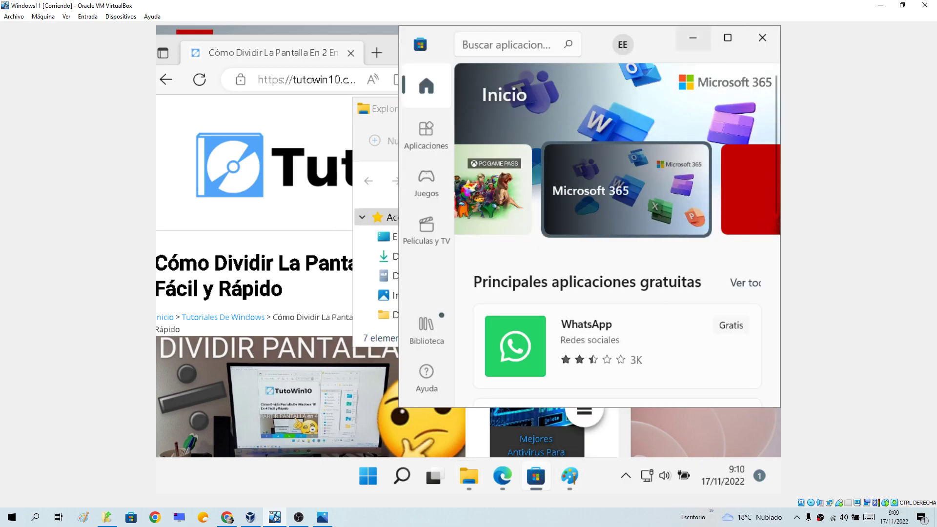
left_click(692, 39)
left_click(567, 485)
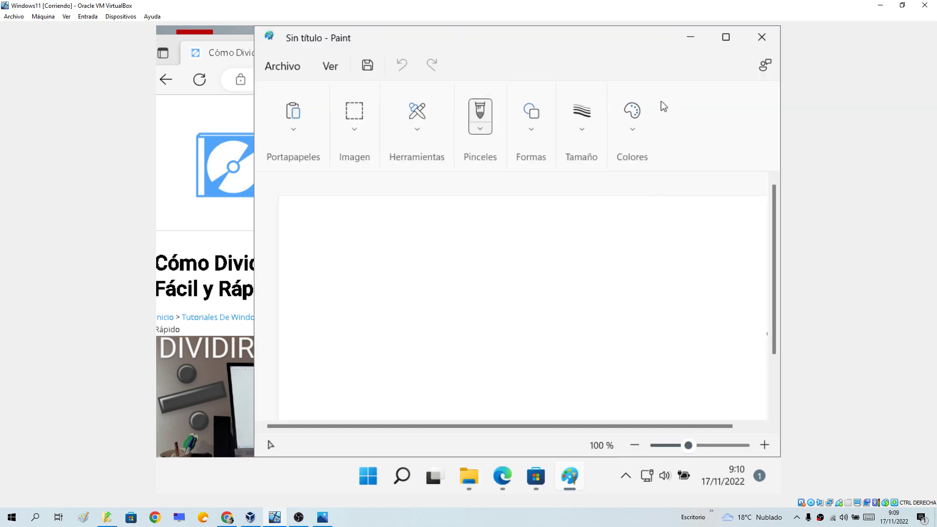
left_click(690, 38)
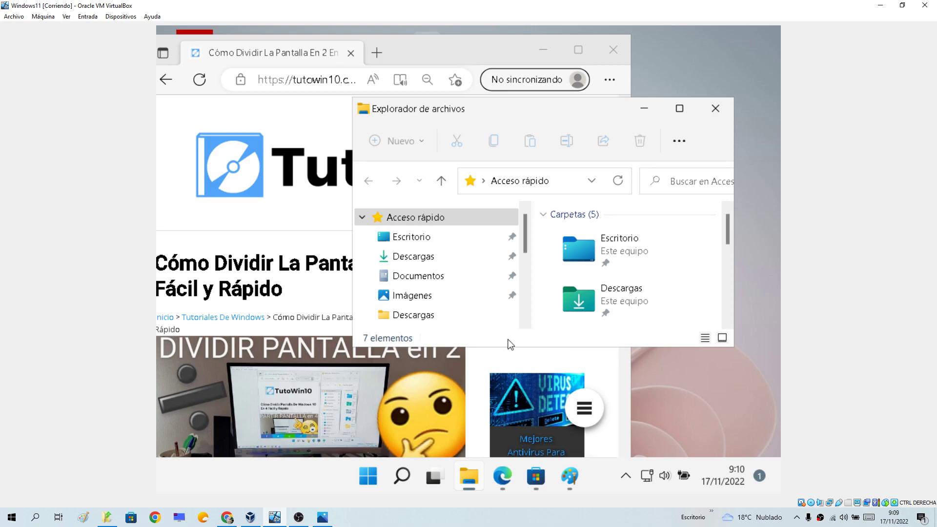
Step: Bring Edge in front of File Explorer, switch to Photos on the host and enlarge the keyboard shortcut image to 214 %
left_click(451, 67)
left_click_drag(468, 50, 527, 48)
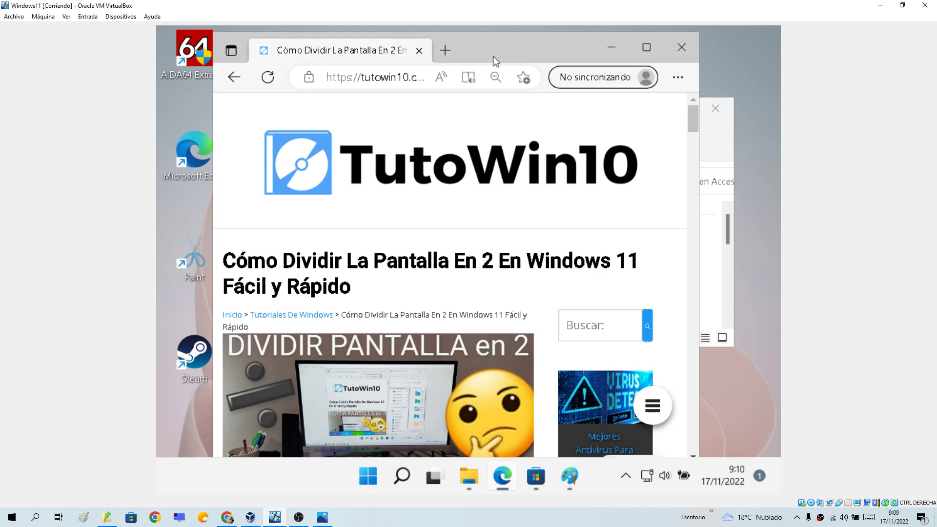
left_click(323, 518)
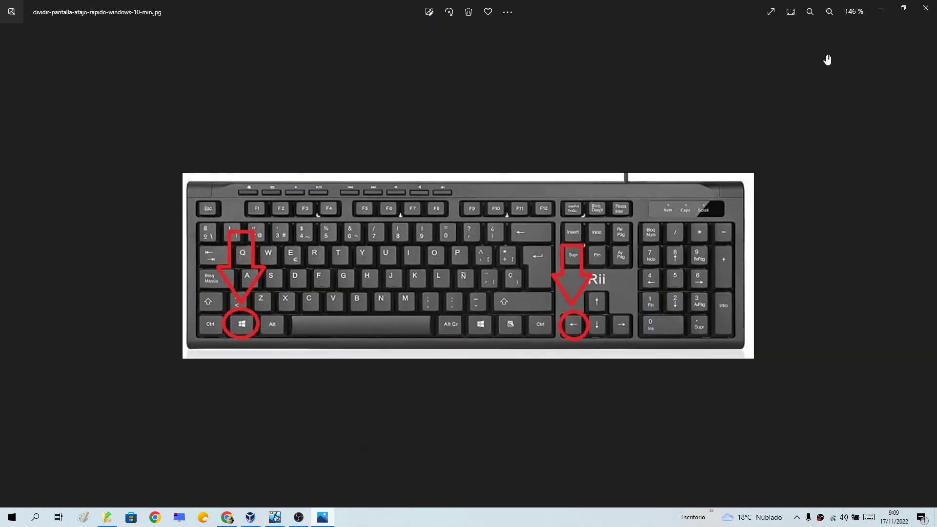
left_click(829, 15)
left_click(830, 15)
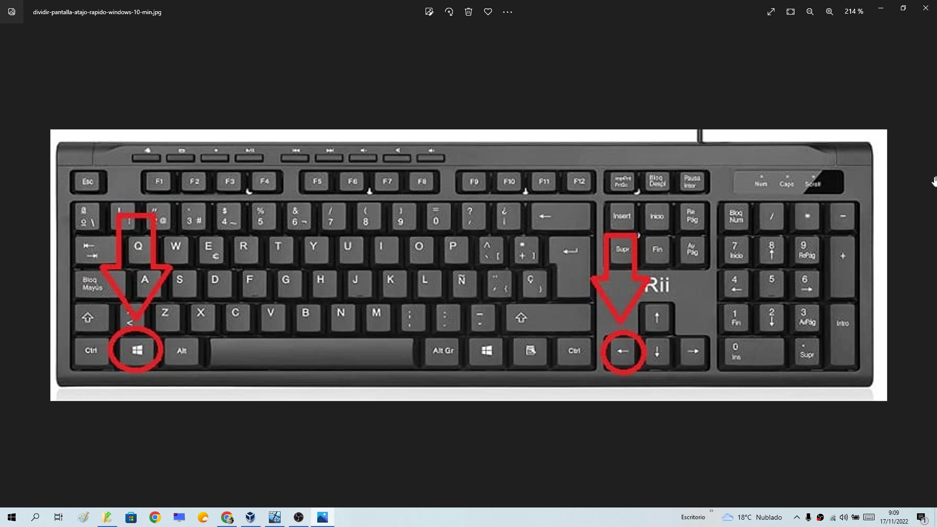
Step: Switch back to the virtual machine, snap Edge to the left half of the desktop and fill the other half with File Explorer
left_click(275, 517)
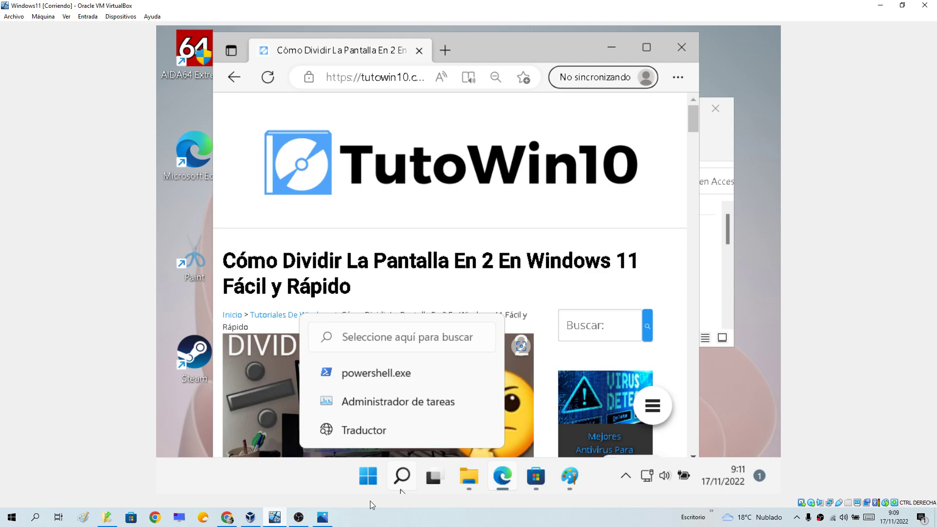
left_click(497, 48)
mouse_move(497, 47)
left_mouse_down()
mouse_move(517, 61)
mouse_move(488, 55)
left_mouse_up()
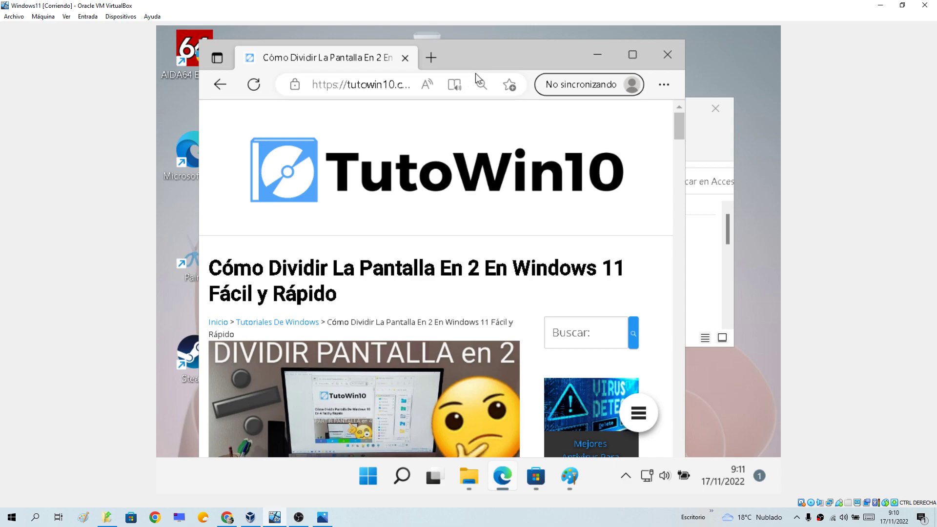
left_click(322, 518)
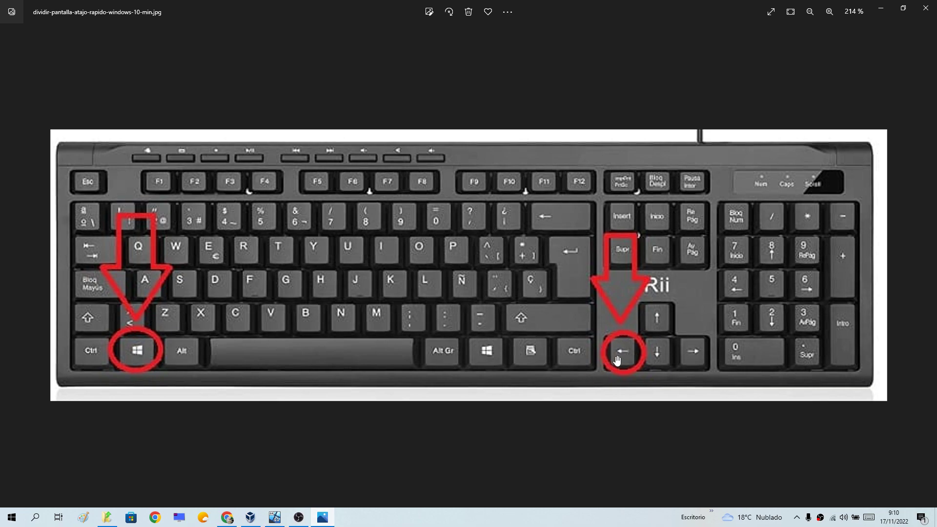
left_click(275, 517)
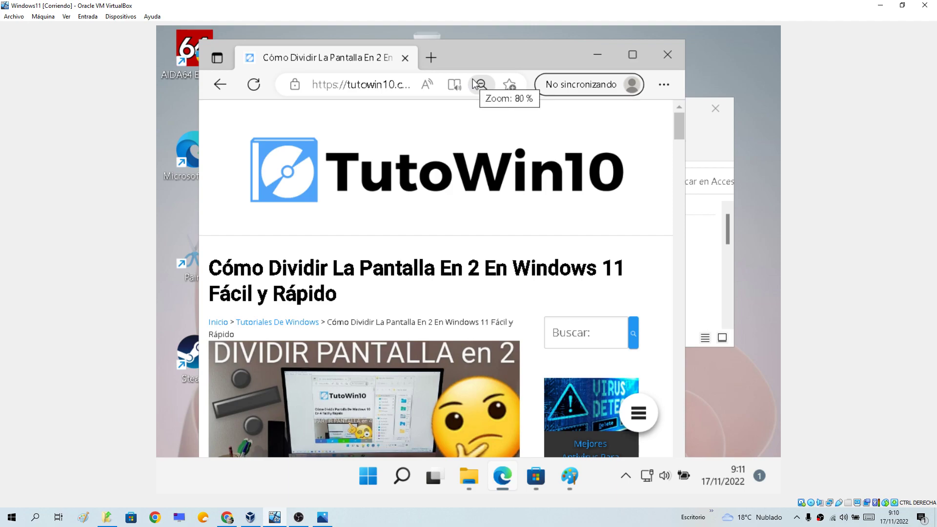
key("super+Left")
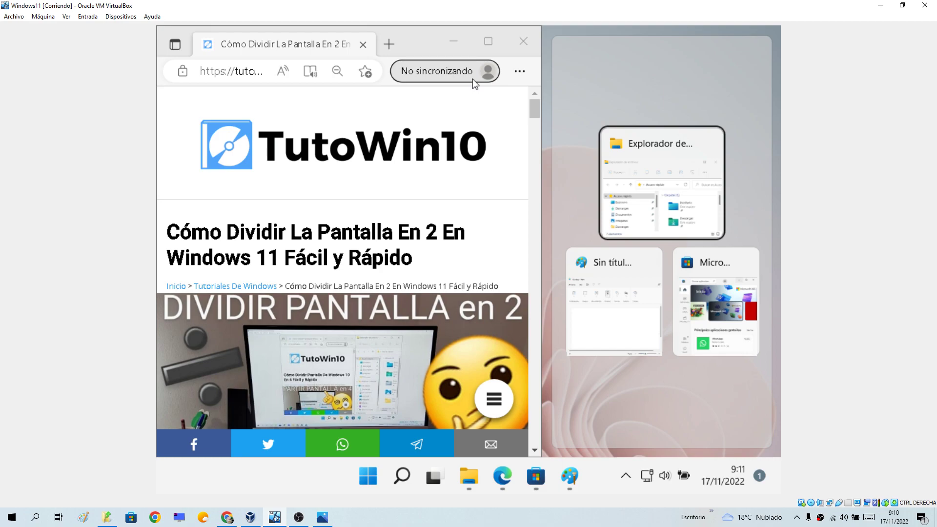
left_click(652, 150)
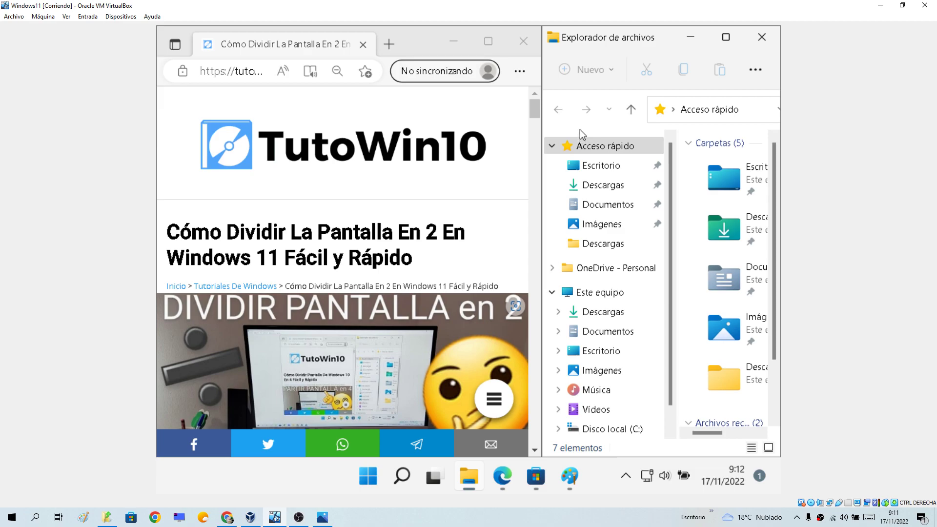
Step: Unsnap File Explorer and Edge into floating windows, leaving Edge in front near the middle of the desktop
left_click_drag(717, 40, 529, 97)
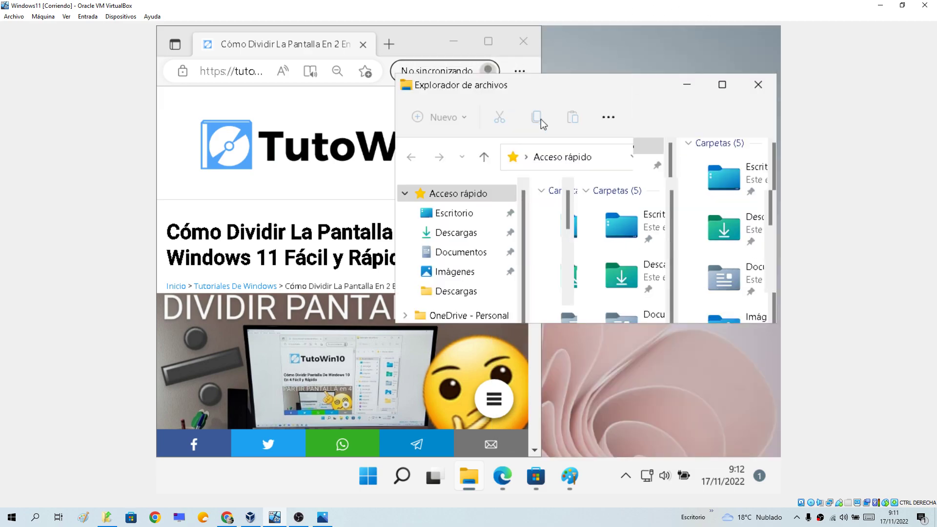
left_click_drag(423, 46, 523, 64)
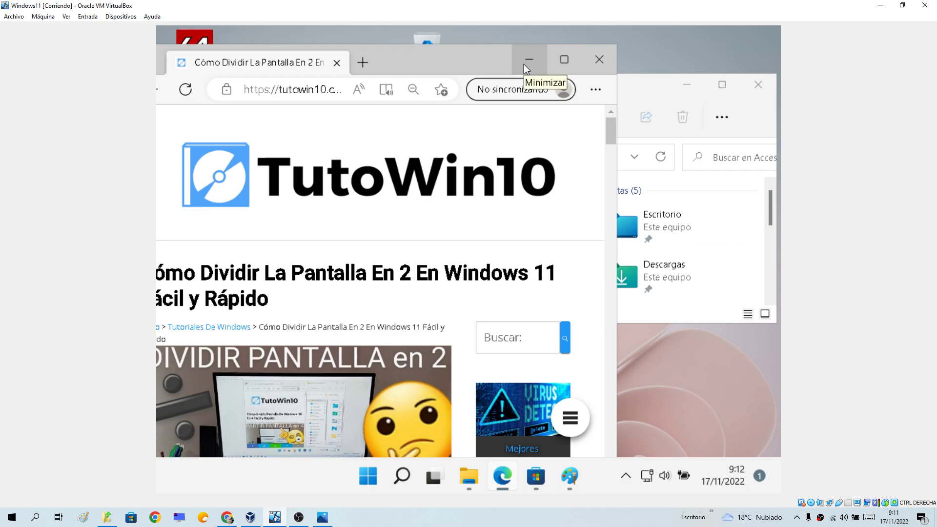
left_click(623, 180)
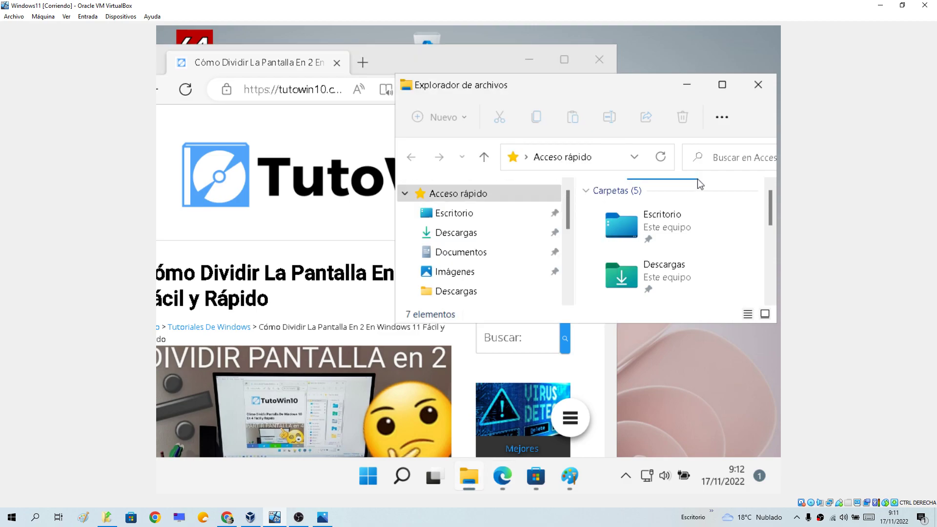
left_click_drag(455, 55, 571, 109)
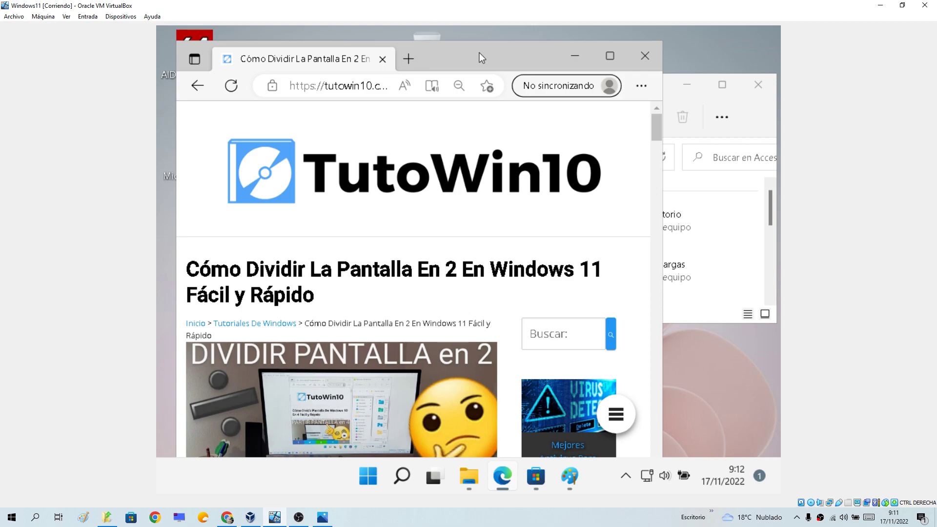
mouse_move(479, 53)
left_mouse_down()
mouse_move(453, 68)
mouse_move(546, 86)
mouse_move(461, 71)
mouse_move(523, 91)
mouse_move(591, 81)
mouse_move(476, 58)
left_mouse_up()
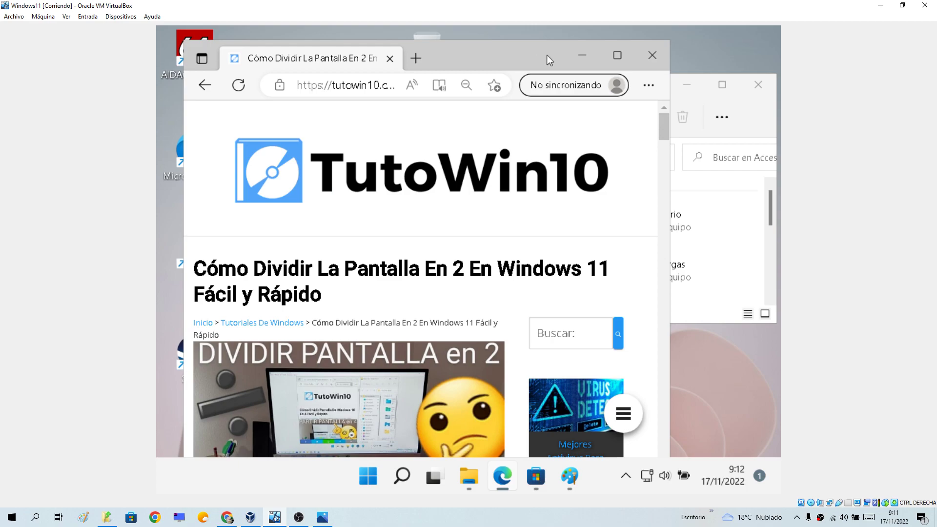
Step: Snap the floating Edge window against the desktop's left edge and choose File Explorer for the remaining half
left_click_drag(547, 55, 169, 61)
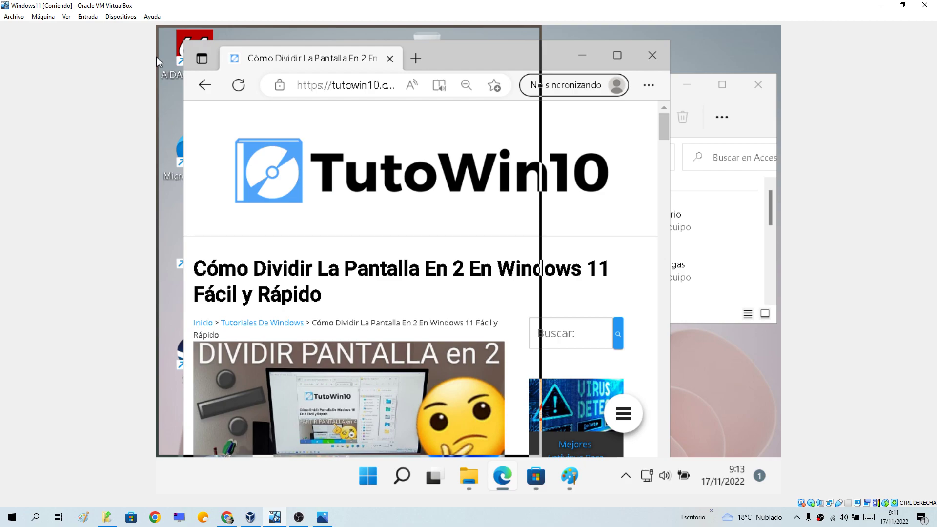
left_click_drag(156, 57, 156, 56)
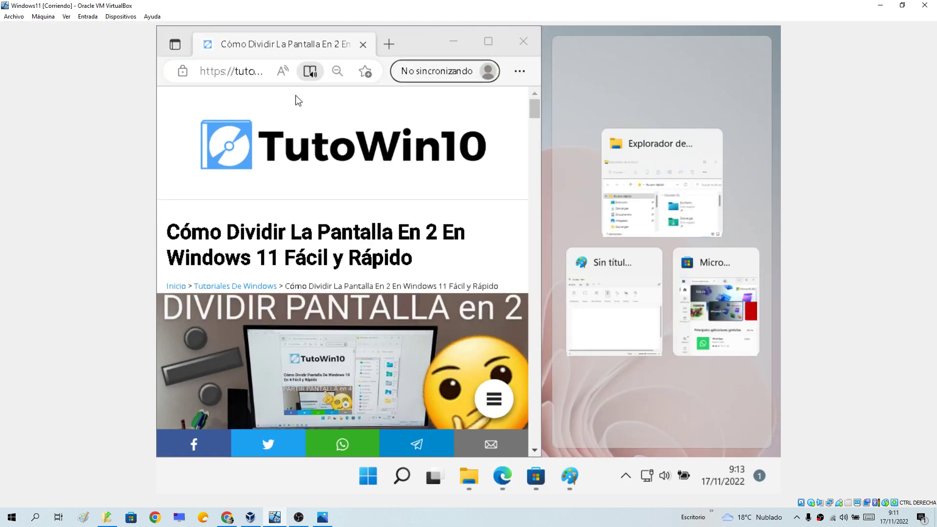
left_click(641, 172)
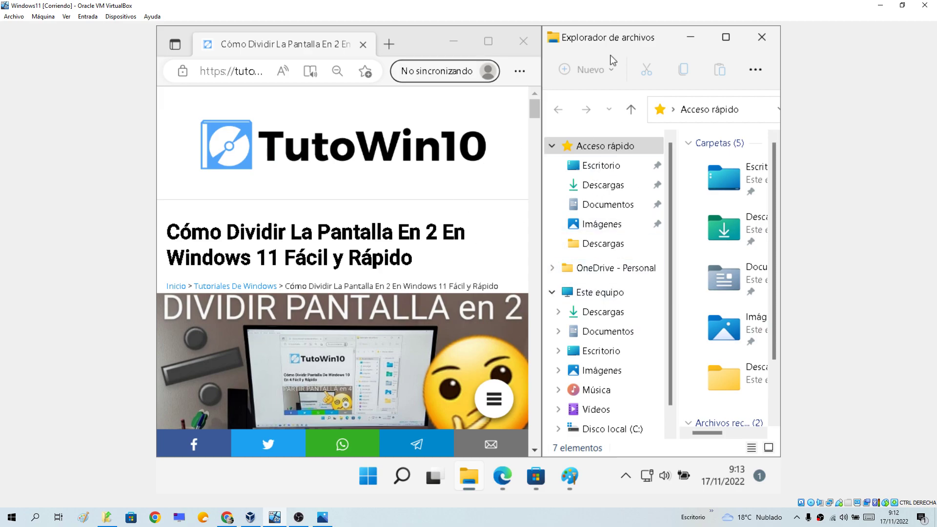
Step: Pull both windows out of the split layout and bring File Explorer in front of Edge
left_click_drag(665, 38, 506, 61)
left_click_drag(427, 47, 549, 97)
left_click(522, 74)
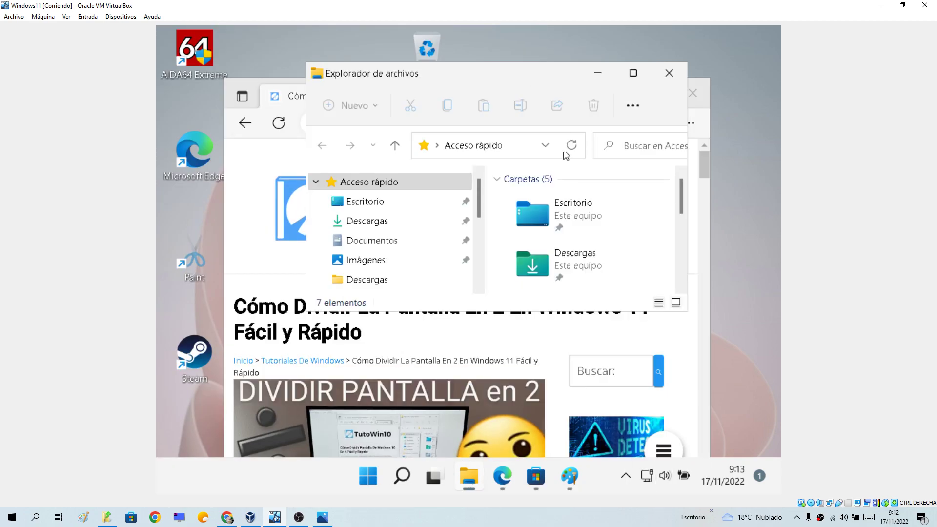
Step: Snap File Explorer to the left half with Edge filling the right side, and minimize both windows
left_click_drag(570, 78, 137, 117)
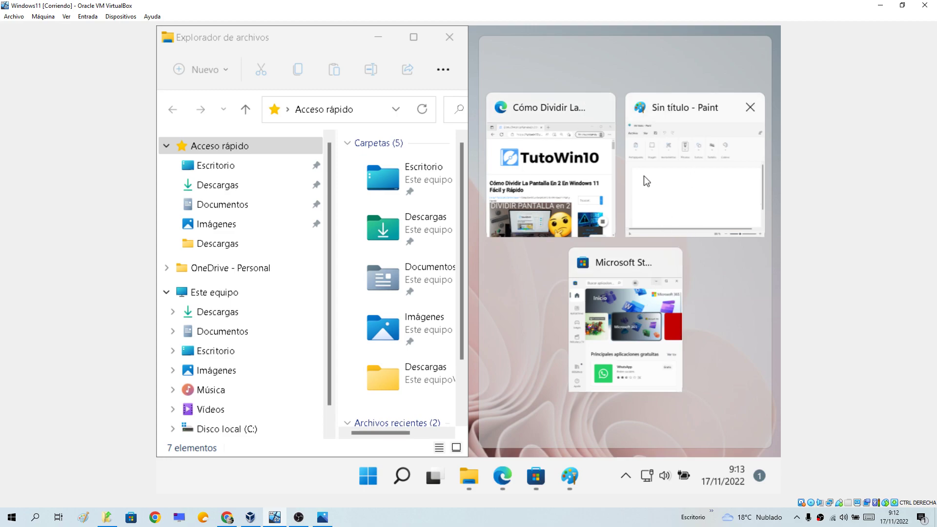
left_click(556, 181)
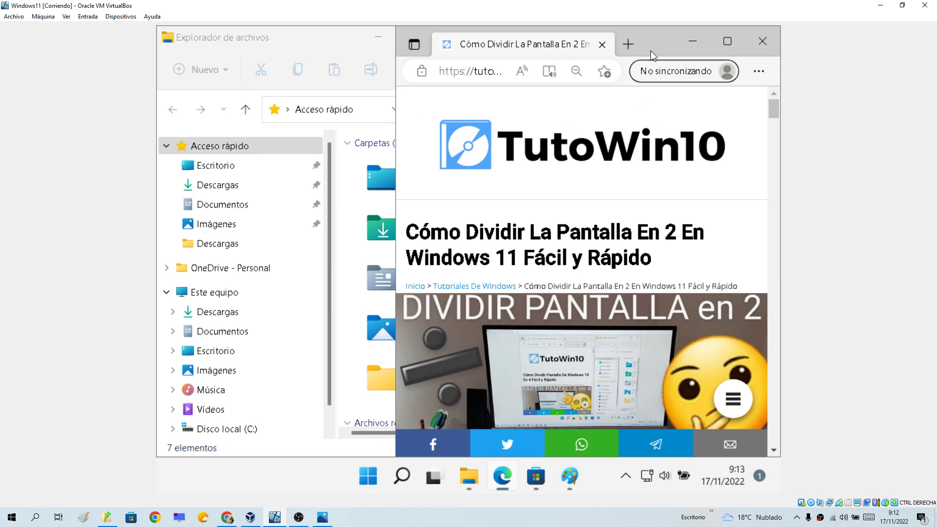
left_click(696, 46)
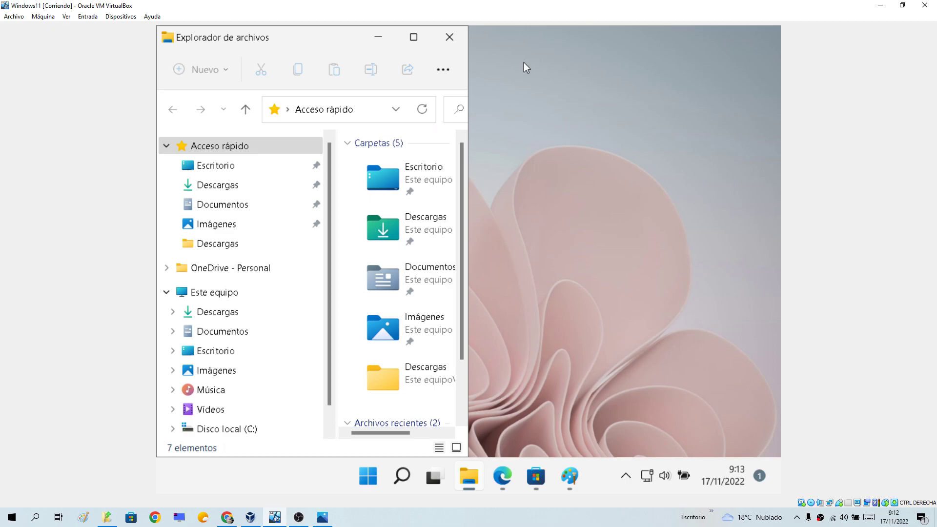
left_click(377, 39)
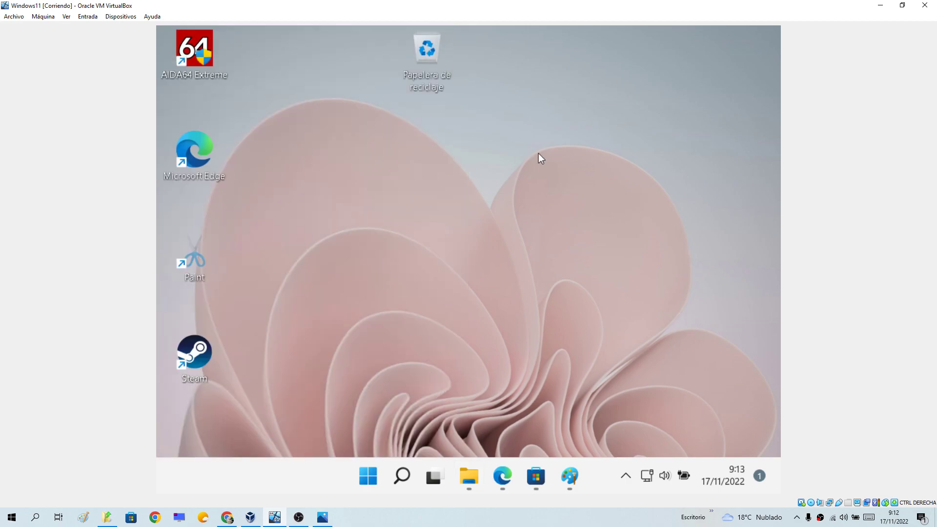